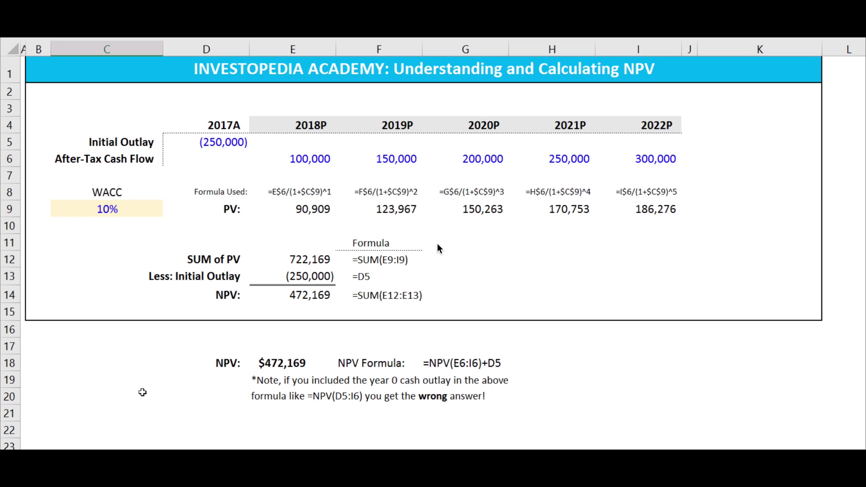
Walk through the (250,000) initial outlay and the 2018P–2020P projected cash flows.
left_click(223, 144)
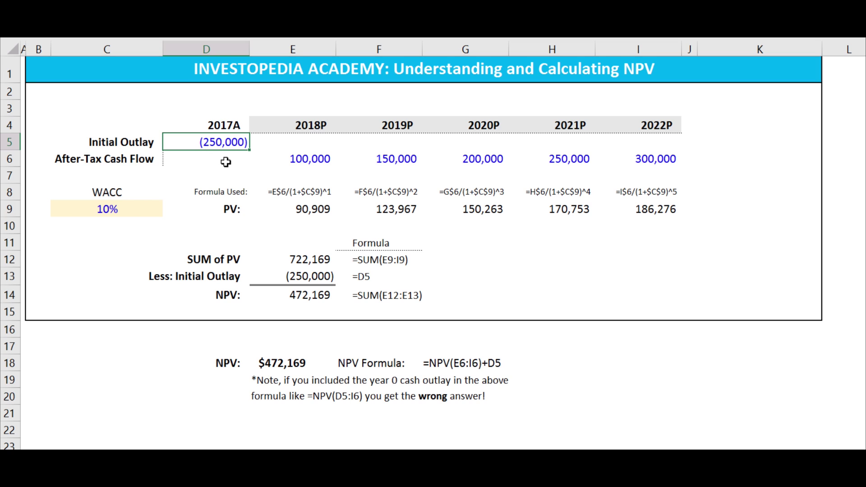
left_click(315, 158)
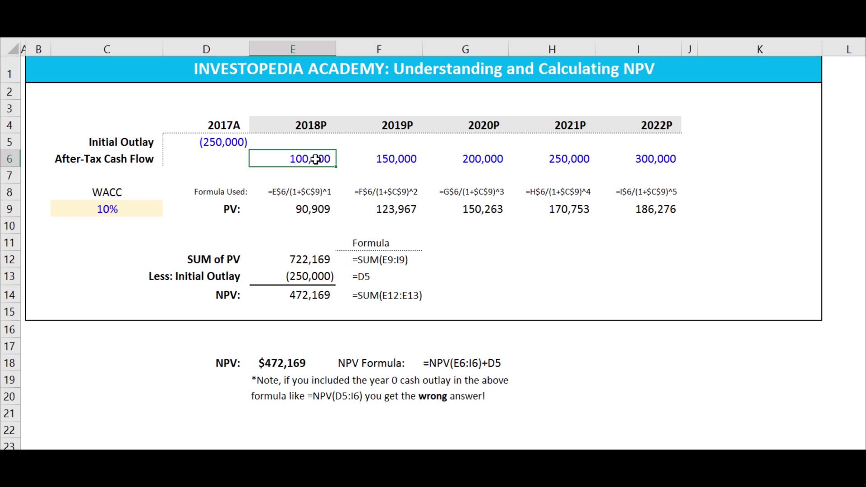
left_click(388, 158)
left_click(471, 154)
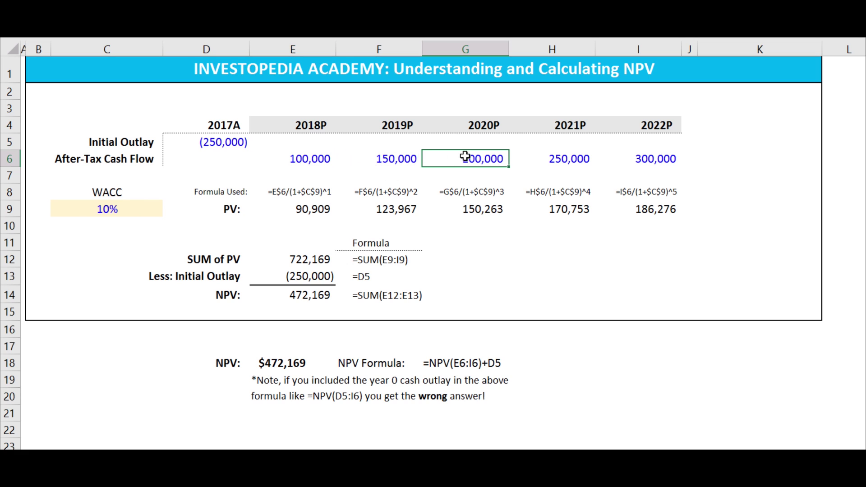
mouse_move(311, 159)
left_mouse_down()
mouse_move(421, 160)
mouse_move(532, 144)
mouse_move(636, 157)
left_mouse_up()
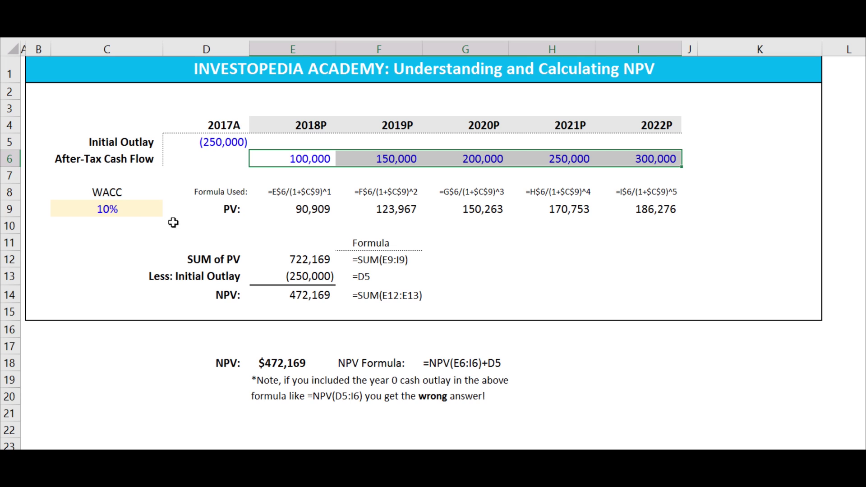
left_click(132, 260)
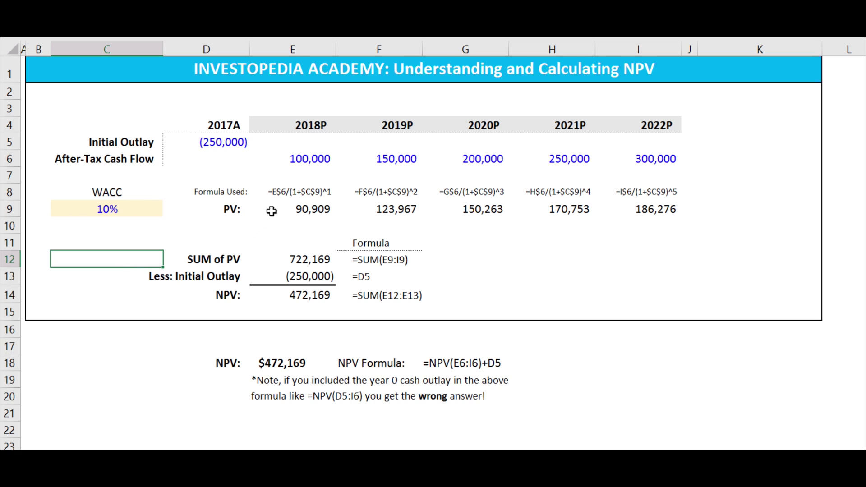
Show the 2018P cash flow, the 10% WACC in C9, and E9's discounting formula.
left_click(310, 165)
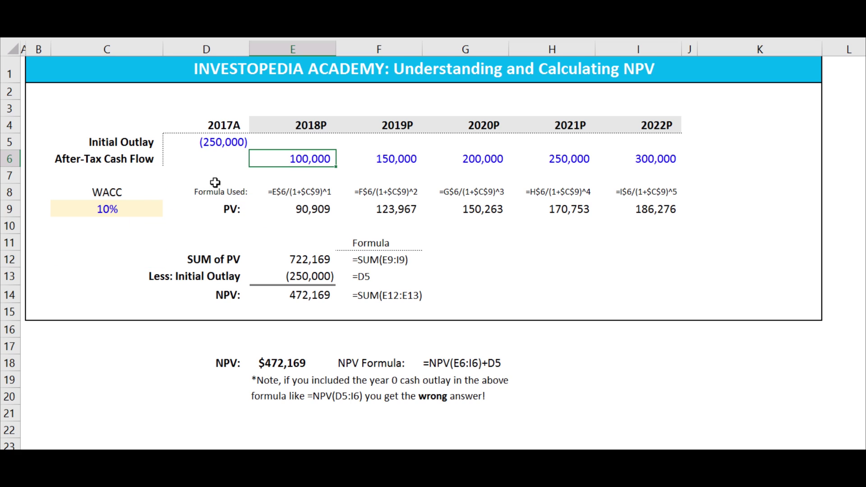
left_click(141, 207)
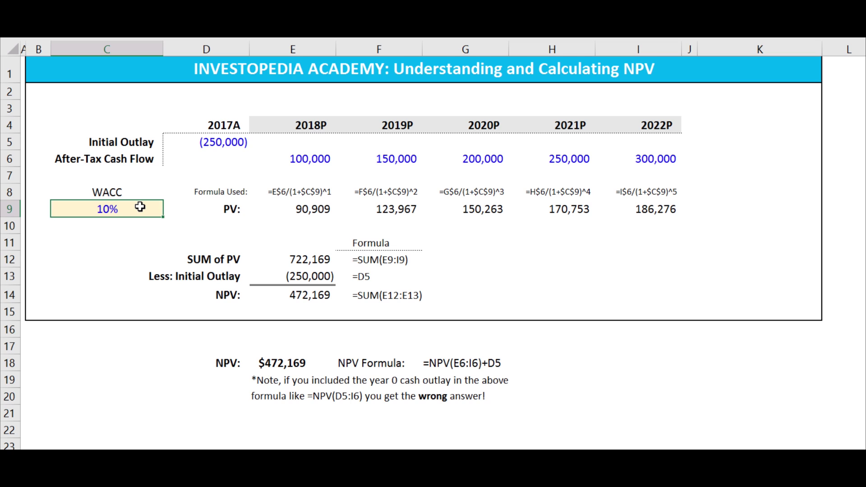
left_click(311, 215)
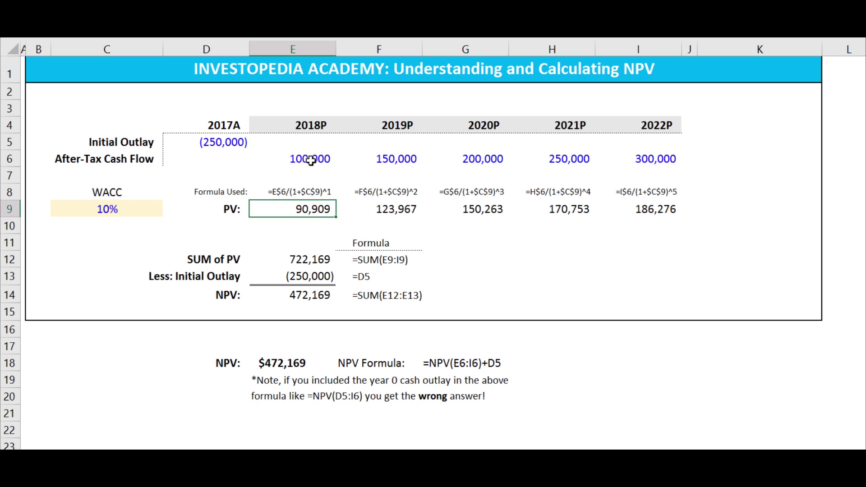
double_click(320, 208)
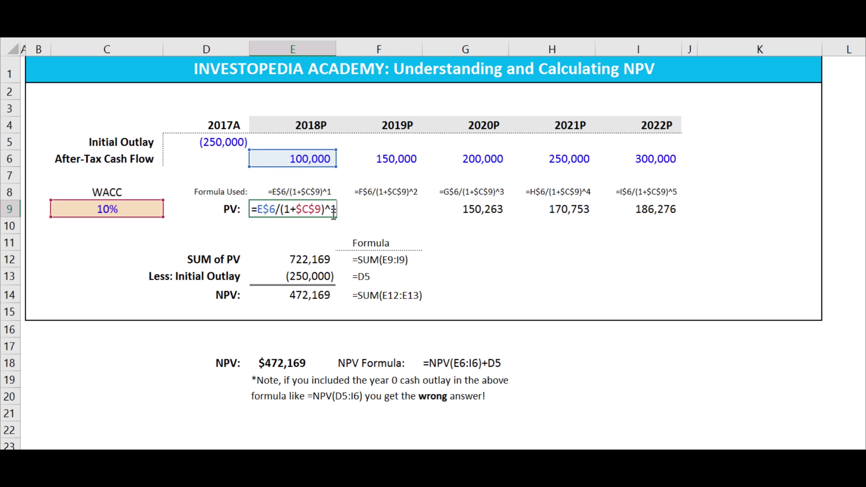
key("Escape")
Review the discounting formulas behind the 2019P and 2020P present values in F9 and G9.
key("Right")
key("F2")
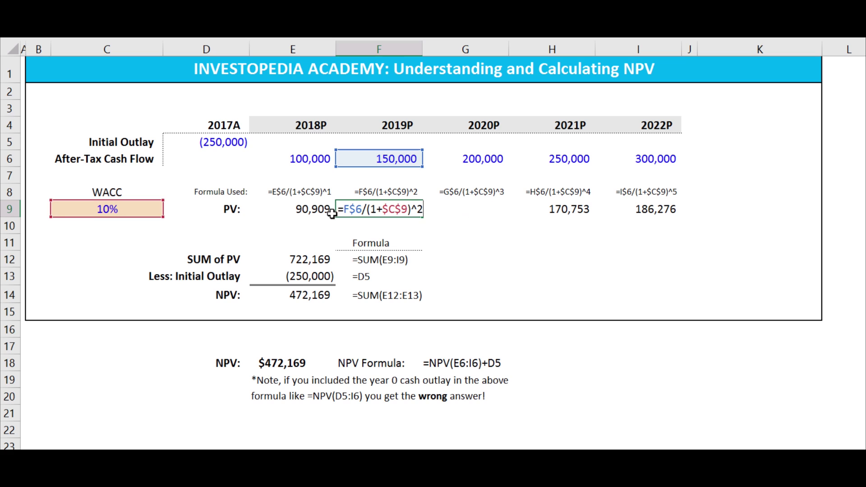
key("Escape")
key("Right")
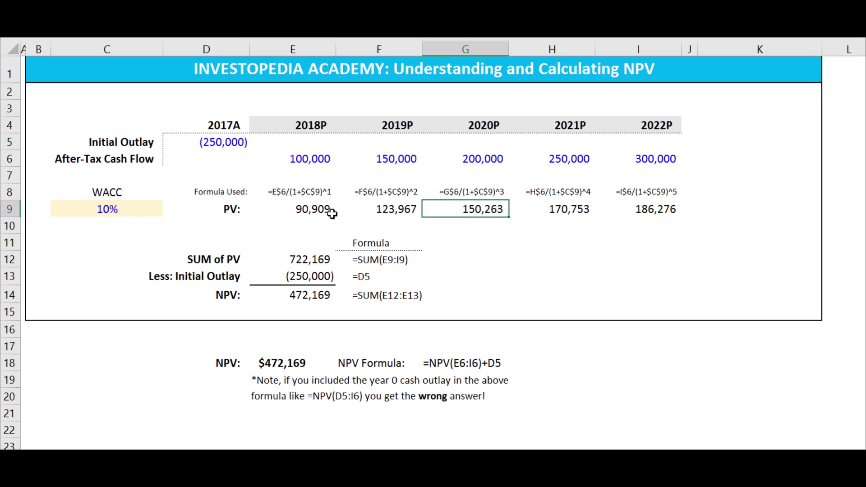
key("F2")
key("Escape")
Highlight the present value row, the SUM of PVs, the subtracted outlay and the 472,169 NPV.
left_click_drag(329, 208, 637, 208)
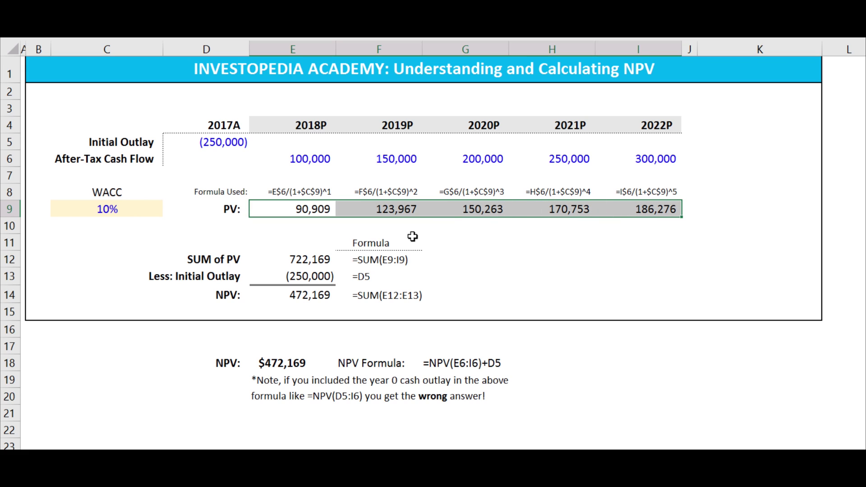
left_click(491, 258)
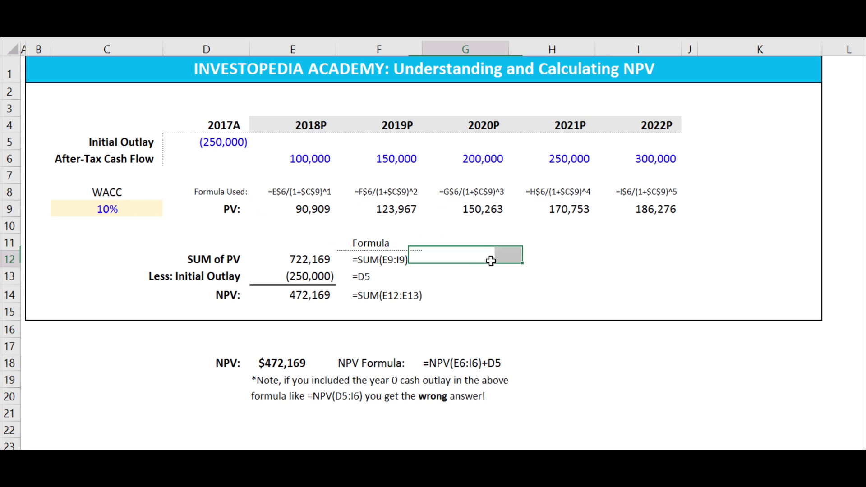
left_click(316, 264)
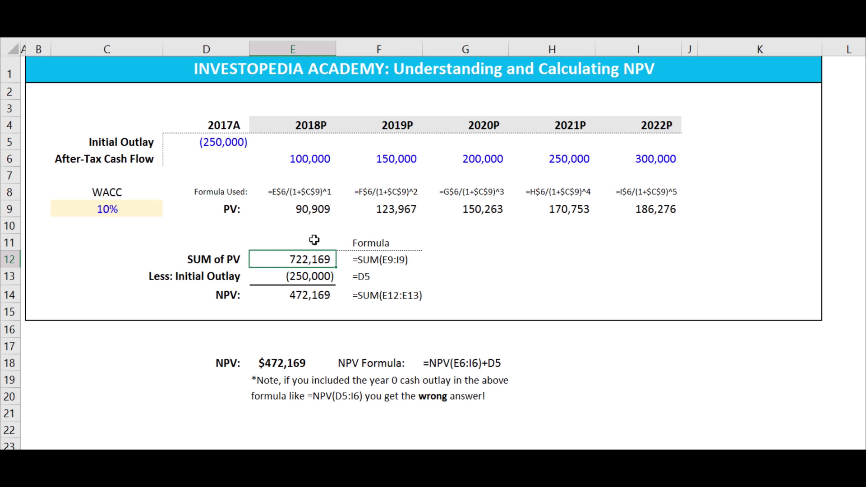
left_click(215, 141)
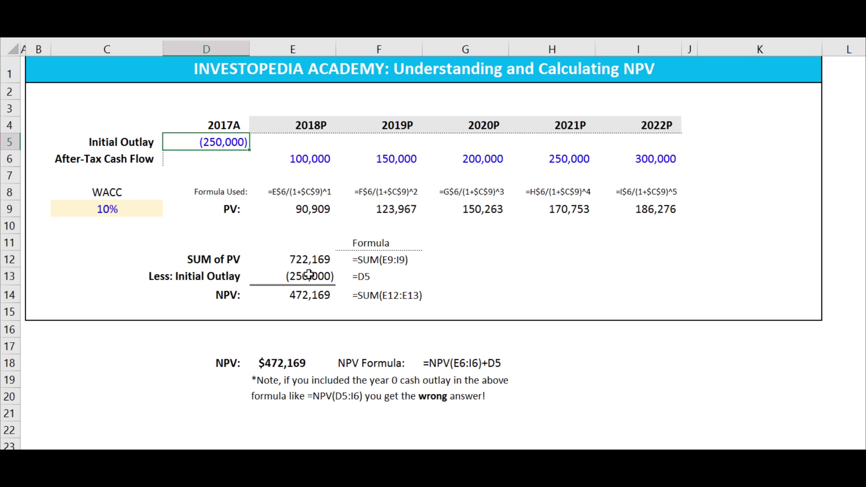
left_click(295, 297)
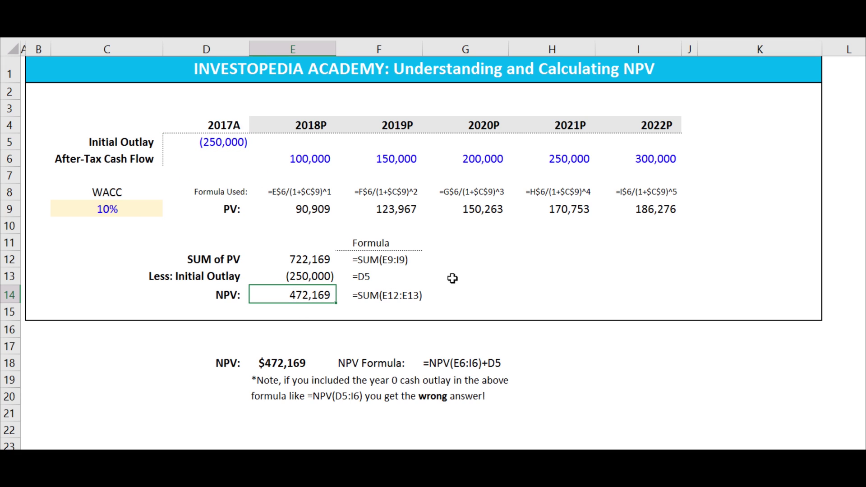
left_click(474, 292)
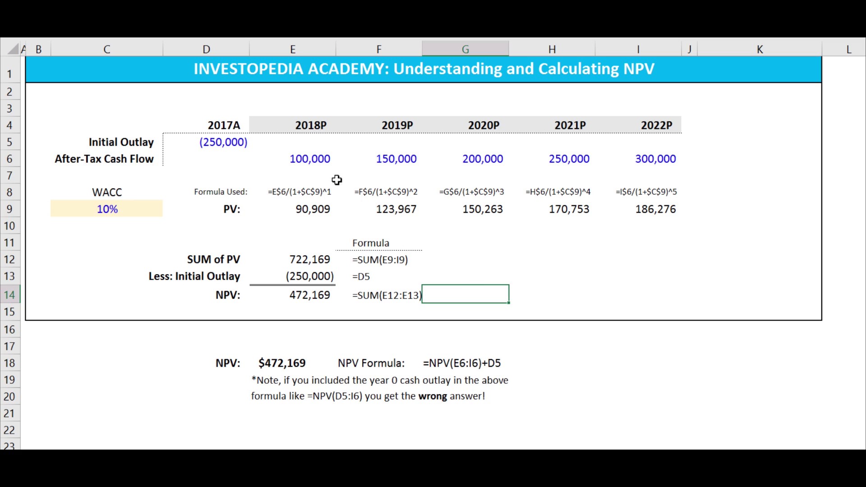
Change the 2018P cash flow in E6 to 120,000.
left_click(311, 159)
type("12")
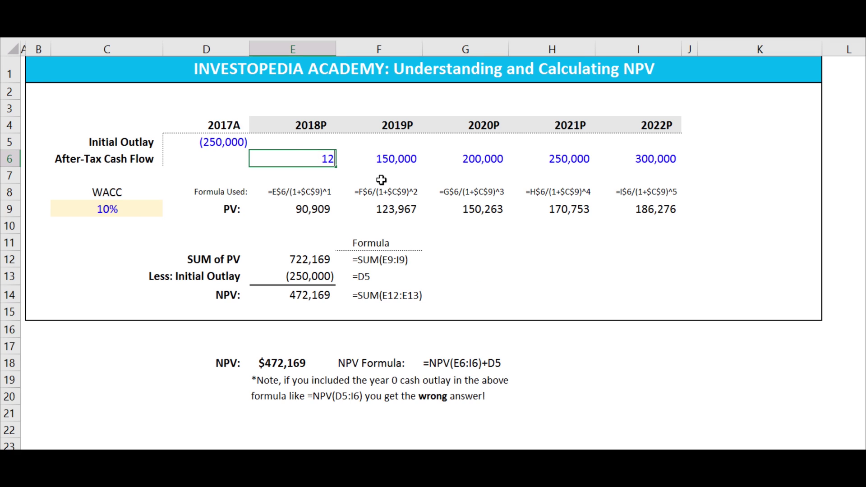
type("0000")
key("Return")
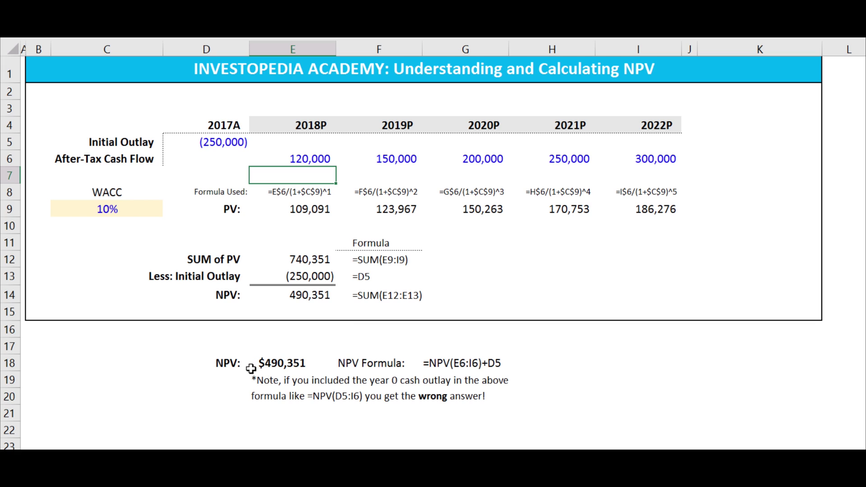
left_click(433, 365)
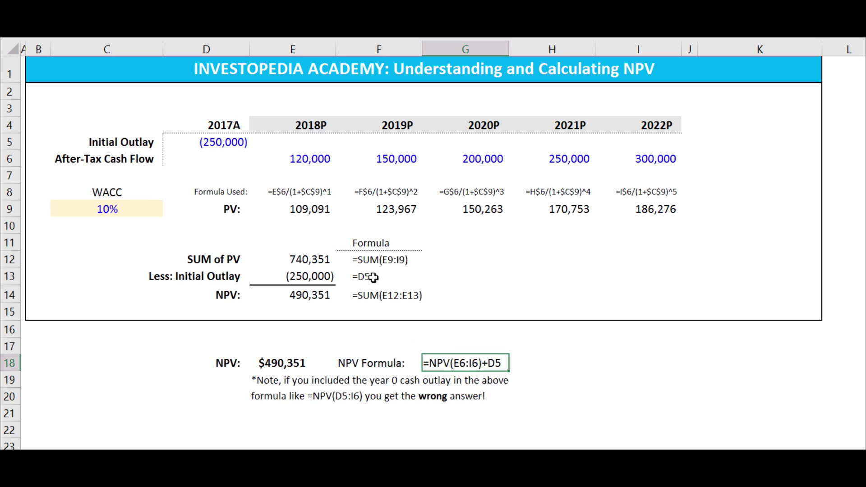
left_click_drag(315, 163, 670, 160)
left_click(539, 275)
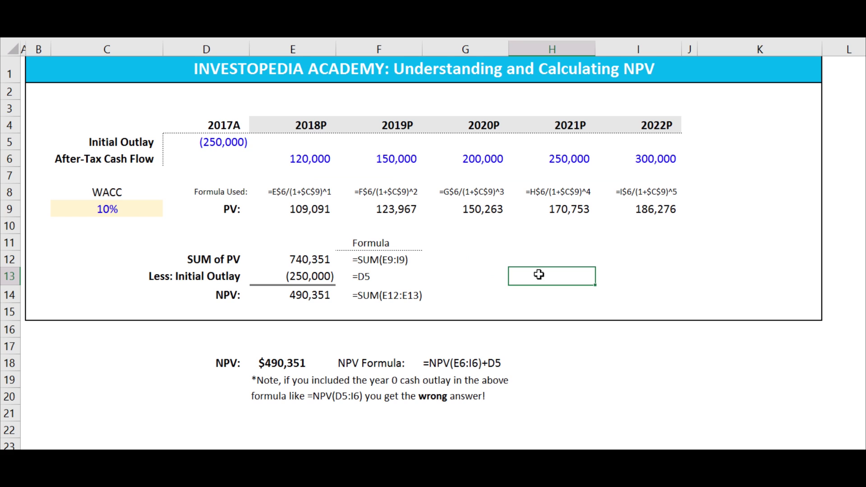
type("=NPV(")
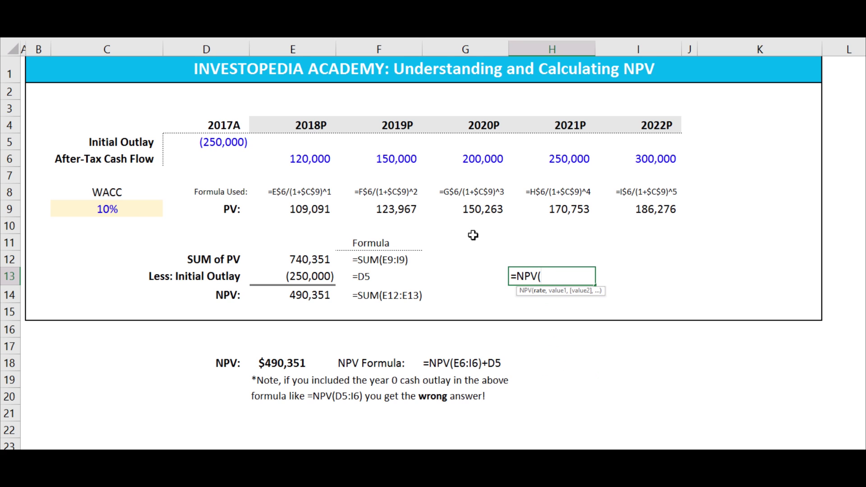
left_click_drag(314, 160, 623, 158)
type(")")
key("Return")
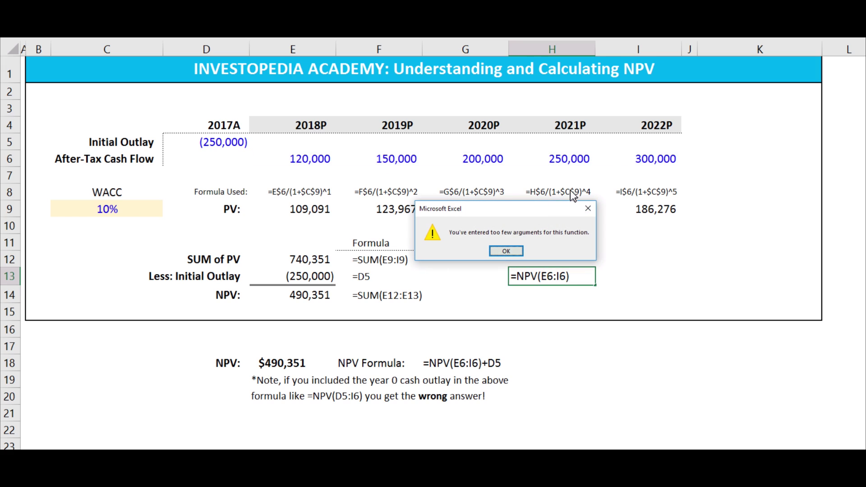
left_click(506, 252)
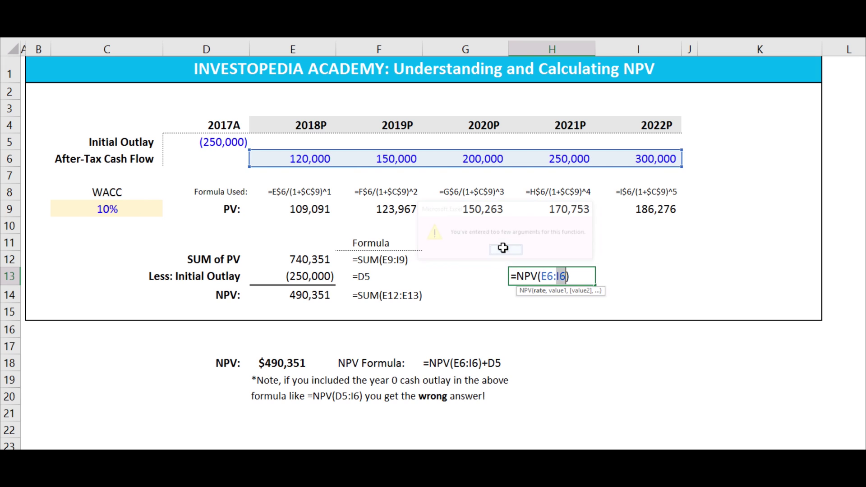
key("Escape")
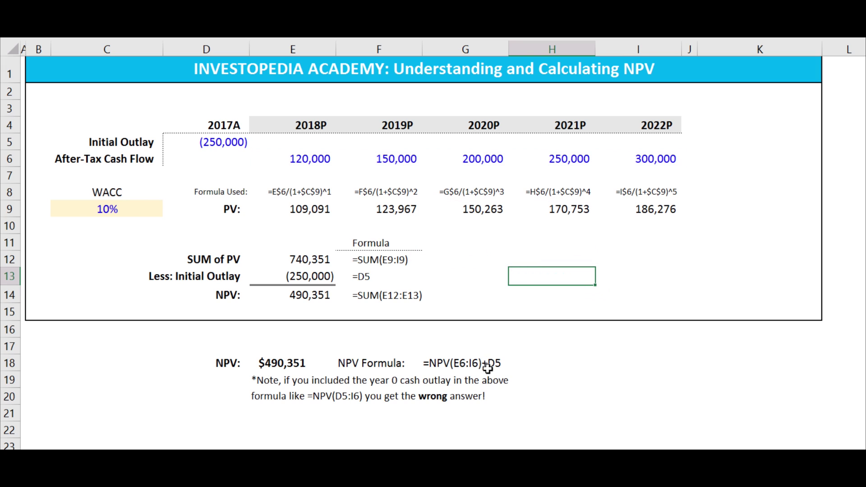
left_click(219, 145)
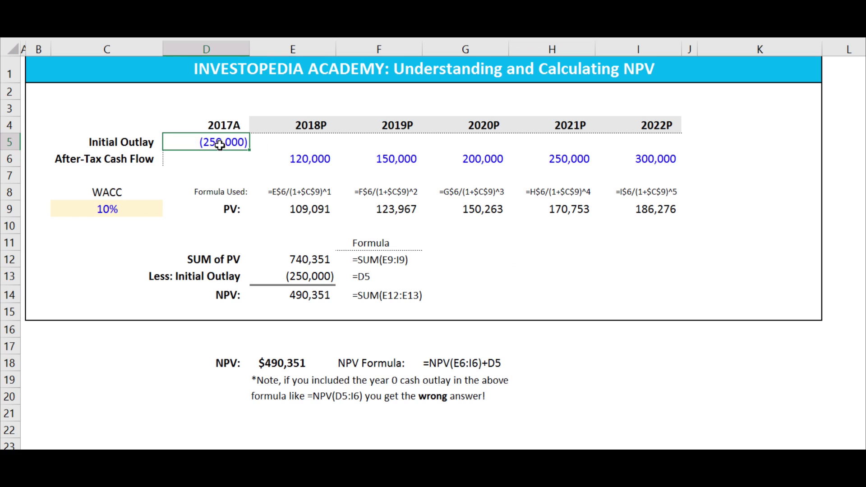
left_click(299, 361)
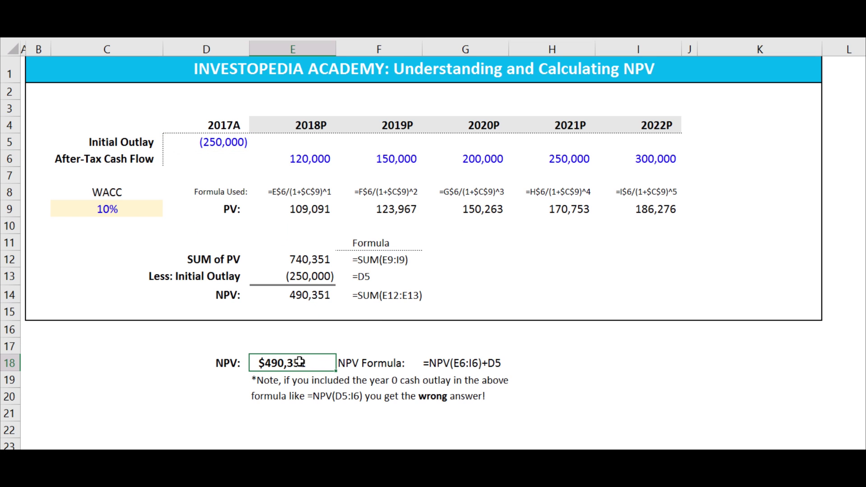
left_click(323, 291)
key("super")
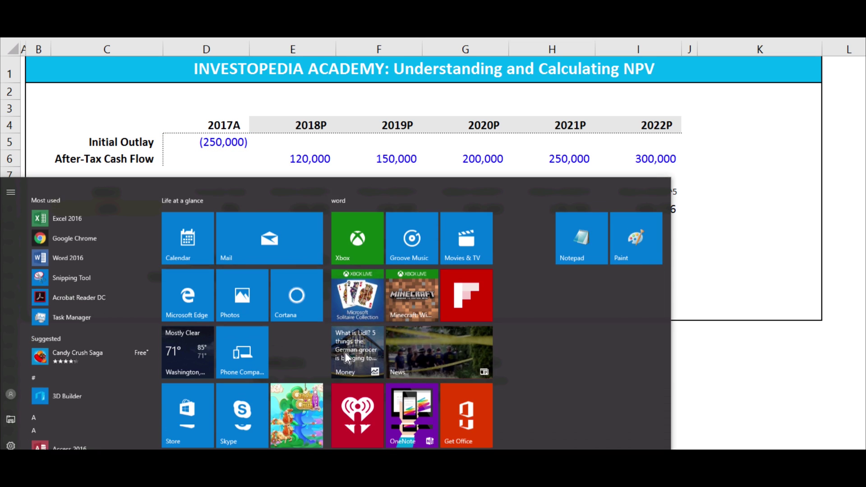
left_click(792, 251)
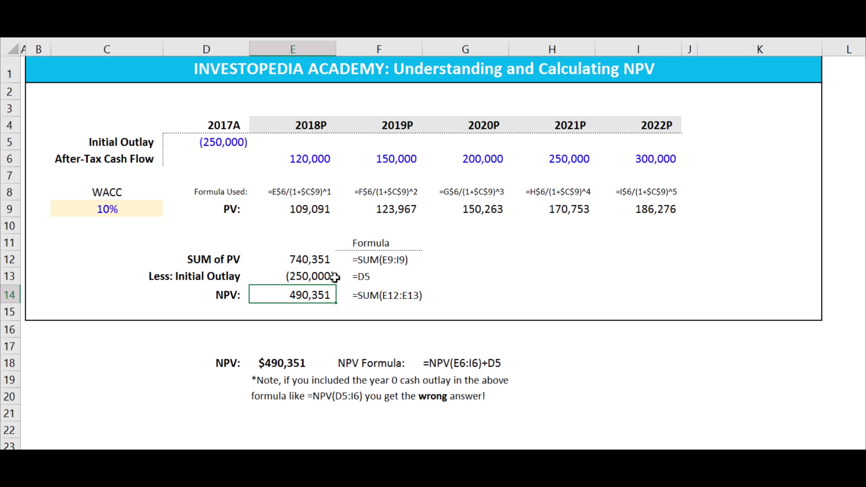
left_click(222, 143)
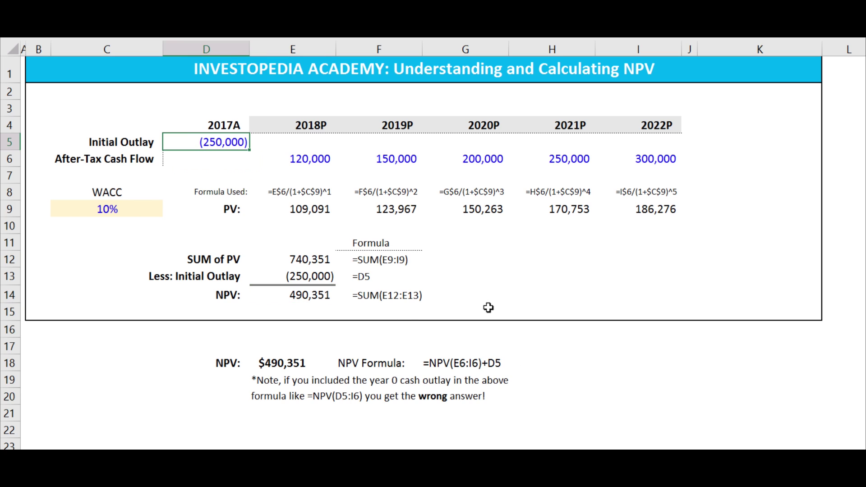
left_click(502, 299)
key("Right")
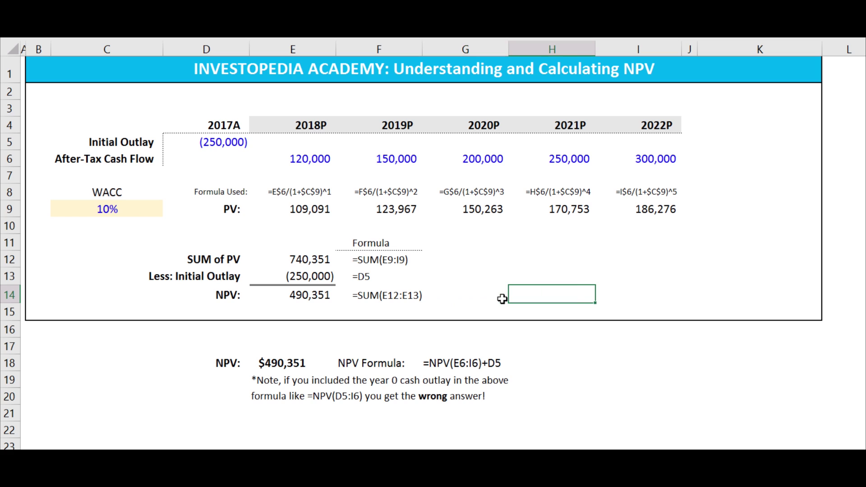
type("=NPV(")
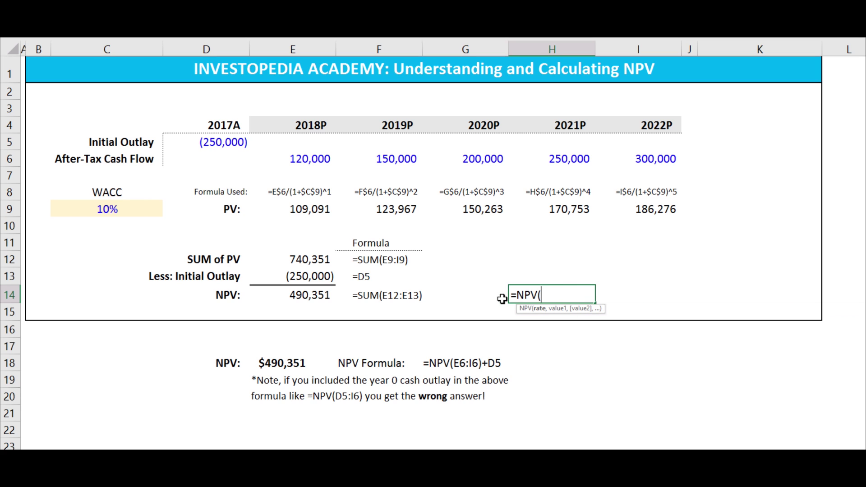
left_click_drag(310, 158, 648, 156)
type(")")
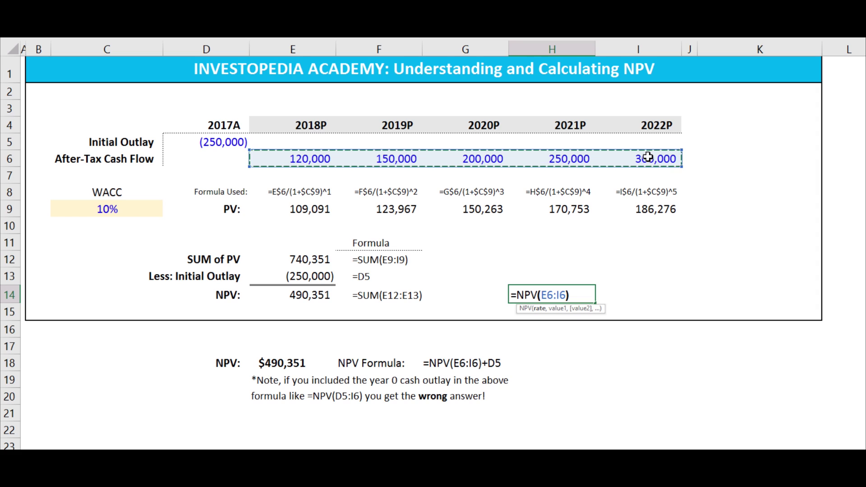
key("Return")
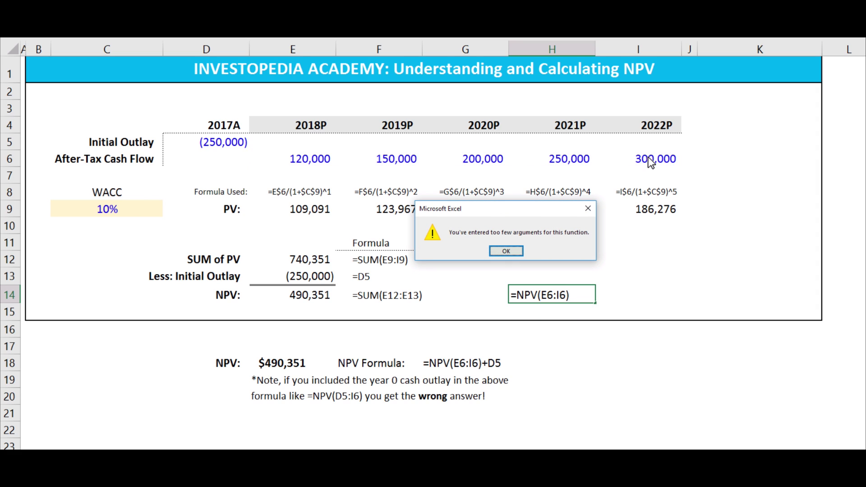
key("Return")
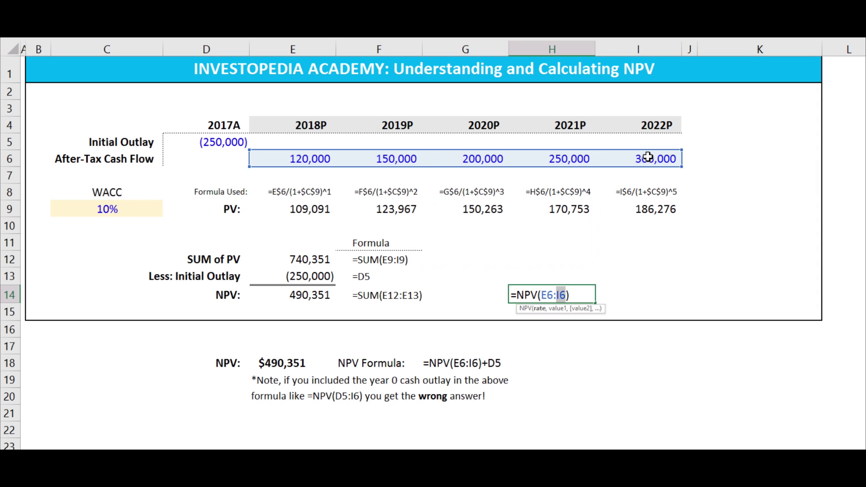
key("Escape")
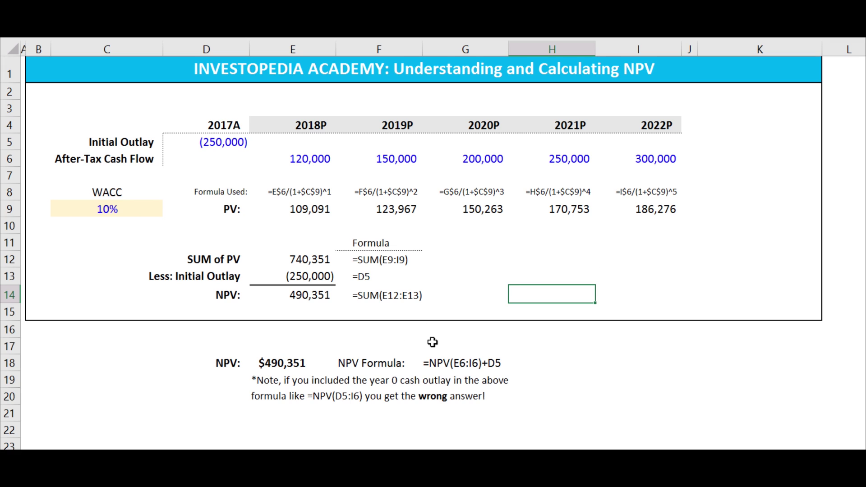
left_click(202, 142)
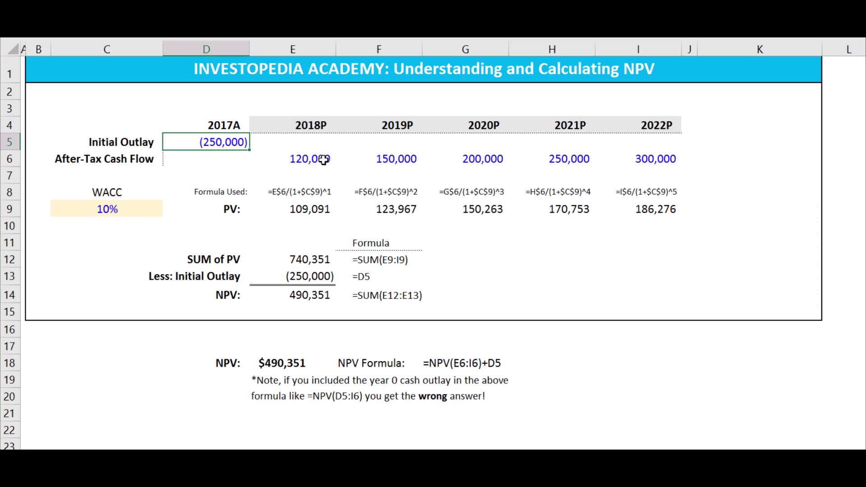
left_click_drag(323, 161, 633, 159)
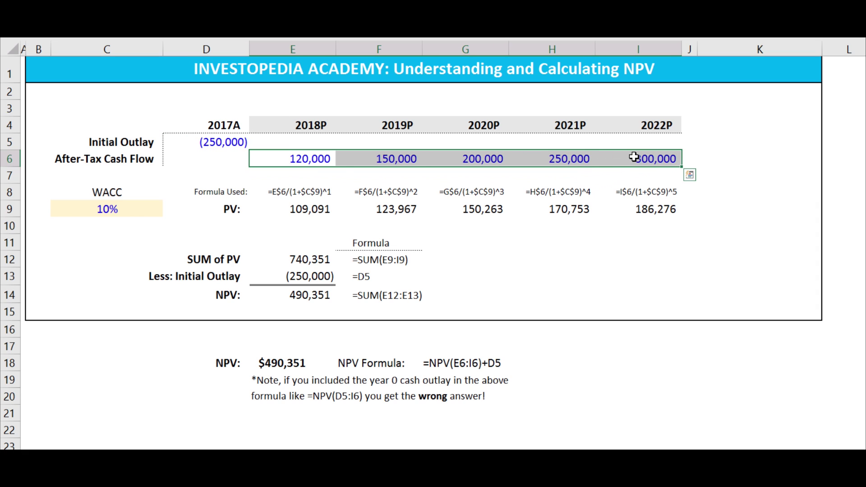
left_click_drag(306, 208, 615, 205)
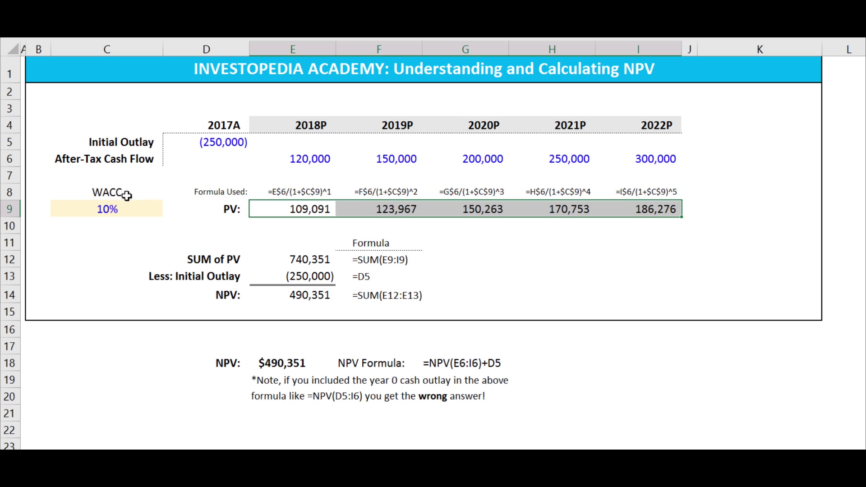
left_click(113, 208)
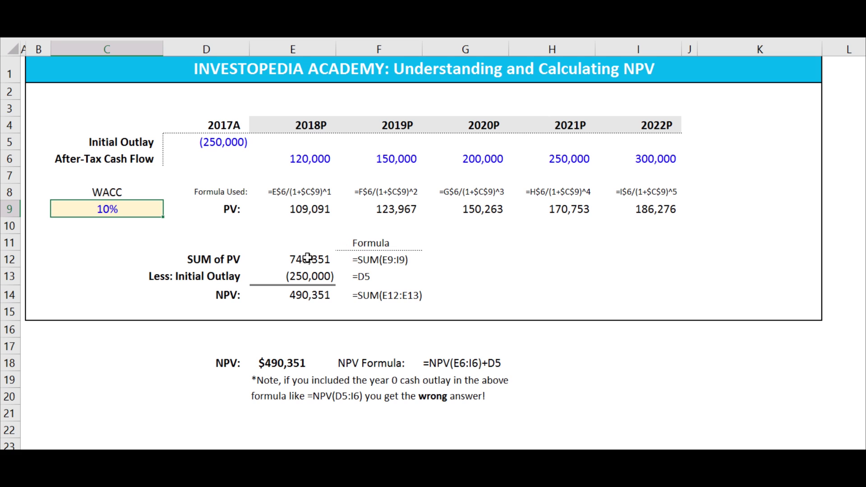
left_click(289, 275)
left_click(309, 294)
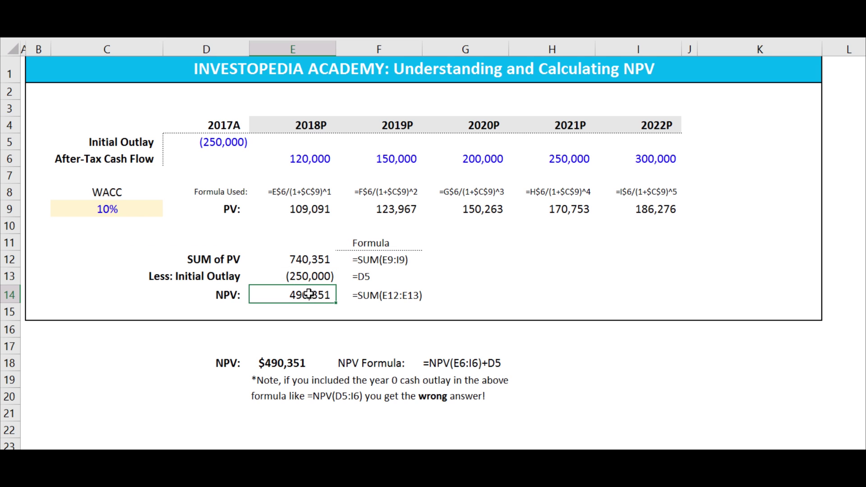